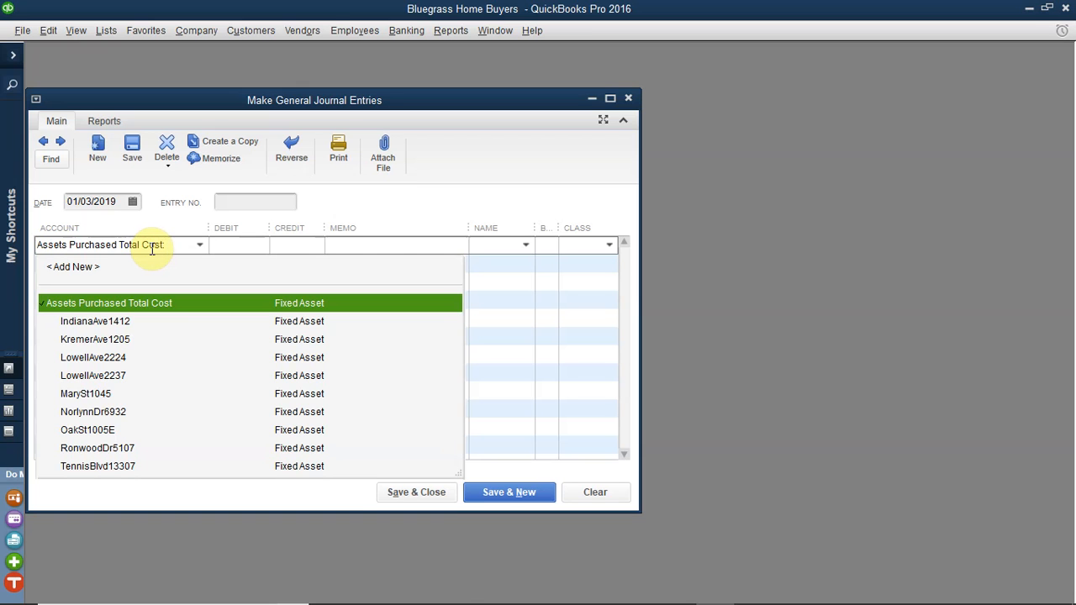
# Set the first journal line's account to MainSt123, adding it as a new fixed asset subaccount of Assets Purchased Total Cost.
pyautogui.write(':MainSt123')
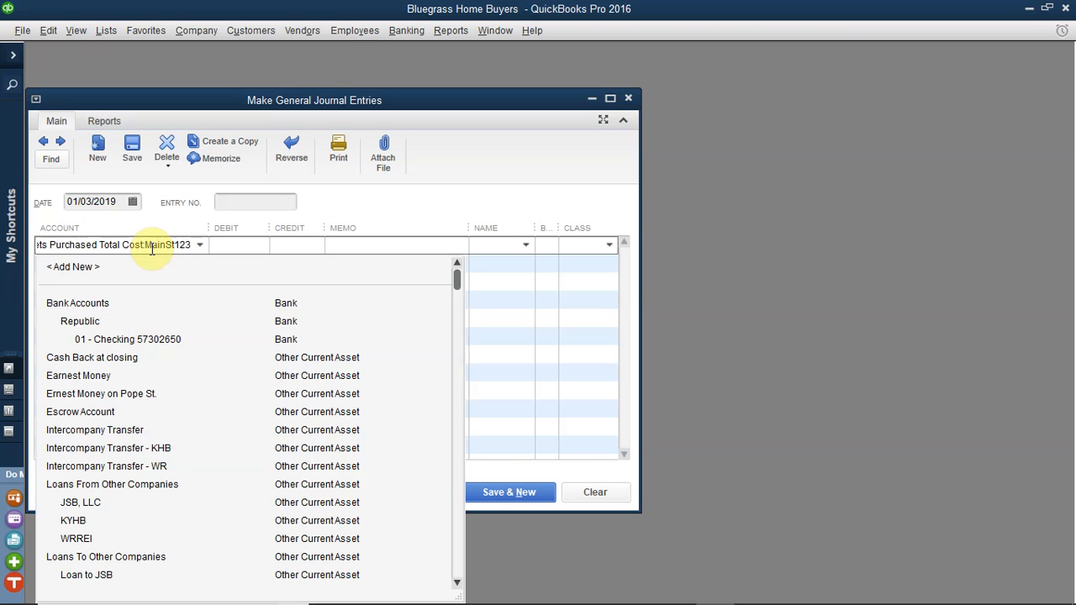
pyautogui.press('Tab')
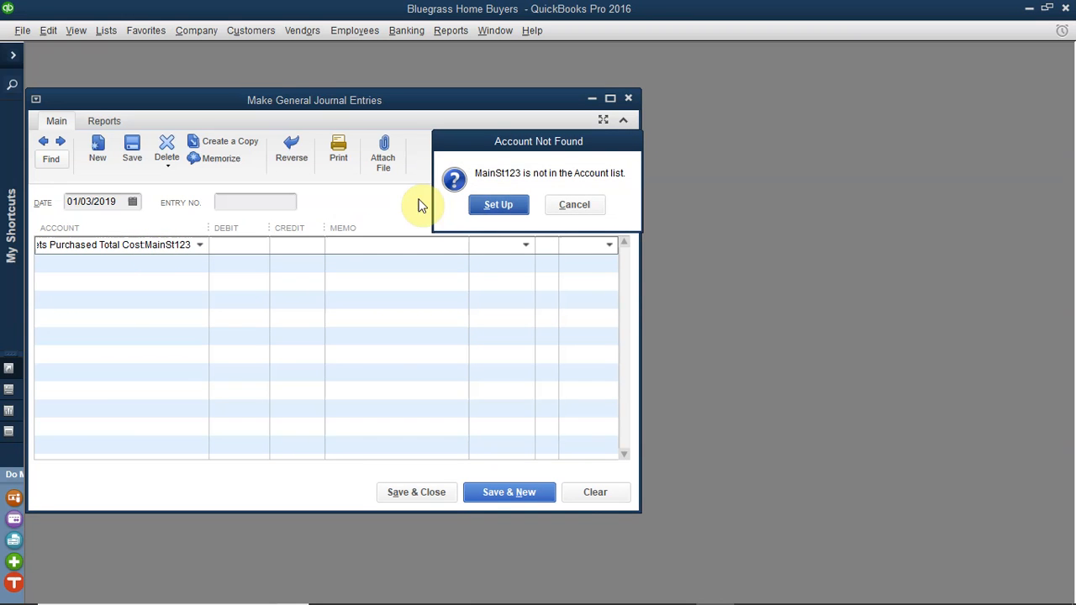
pyautogui.click(500, 207)
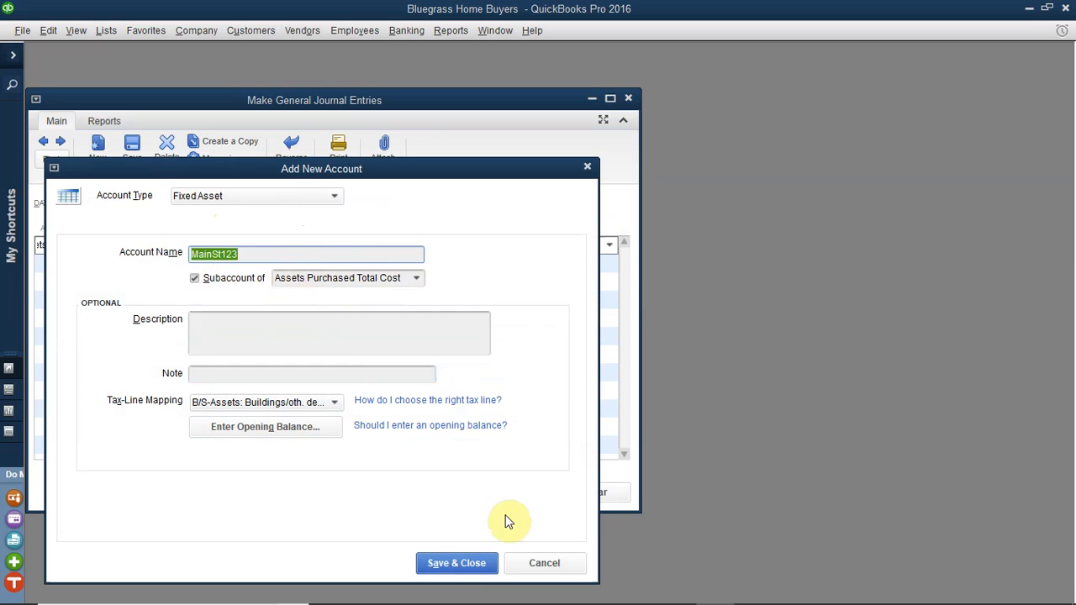
pyautogui.click(475, 569)
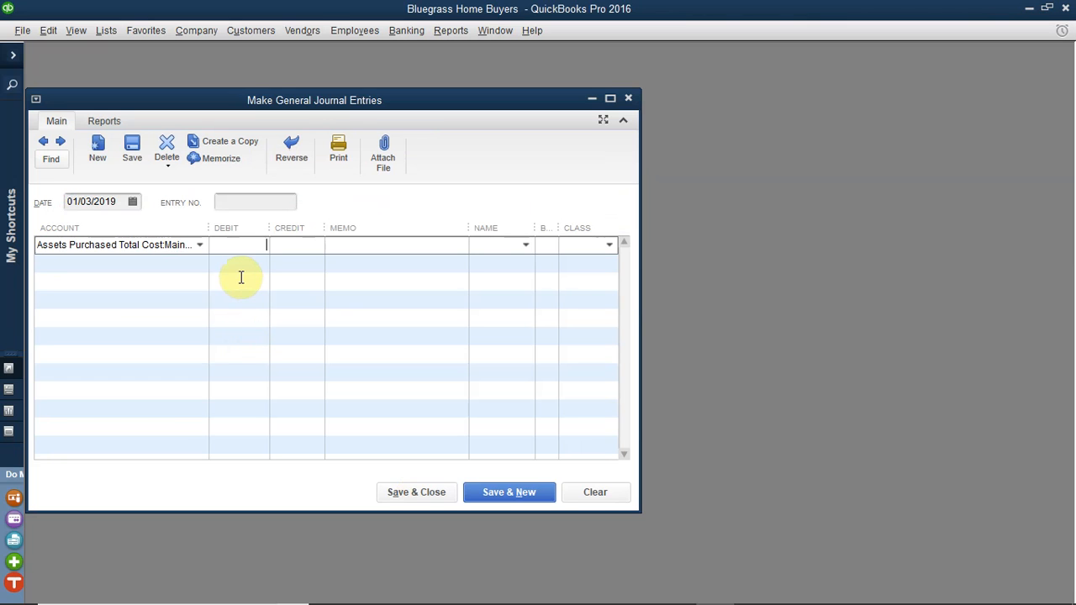
# Enter a debit of 87,000 with the memo "purchase price" on the Assets Purchased Total Cost line.
pyautogui.click(240, 249)
pyautogui.write('87000')
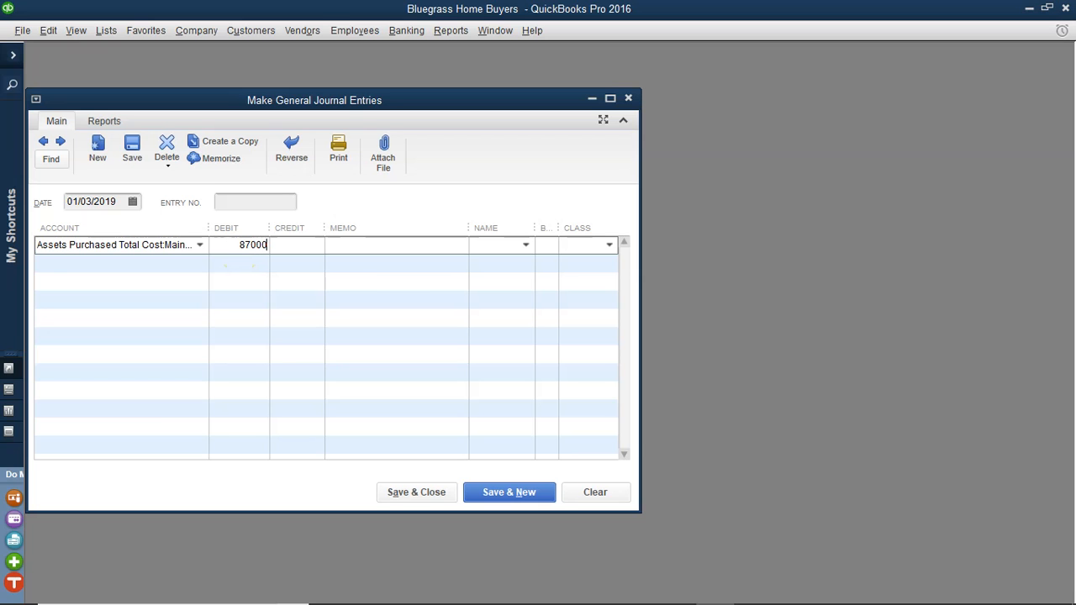
pyautogui.press('Tab')
pyautogui.write('purchase price')
pyautogui.press('Tab')
pyautogui.press('Tab')
# Assign the class BGHB:MainSt123 to the purchase price line, quickly adding MainSt123 as a new class.
pyautogui.write('BGH')
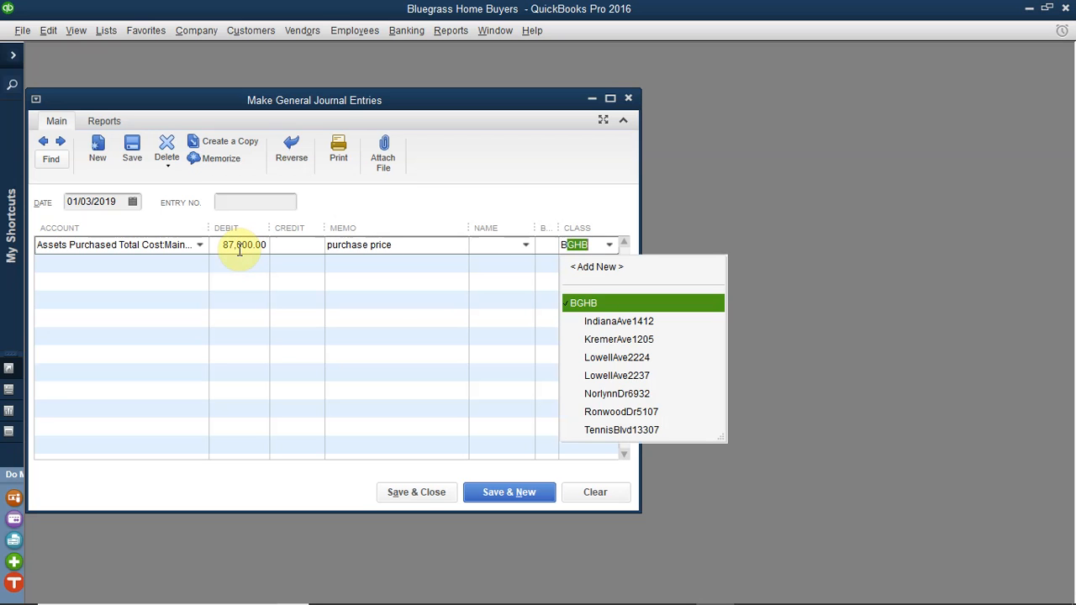
pyautogui.write('B')
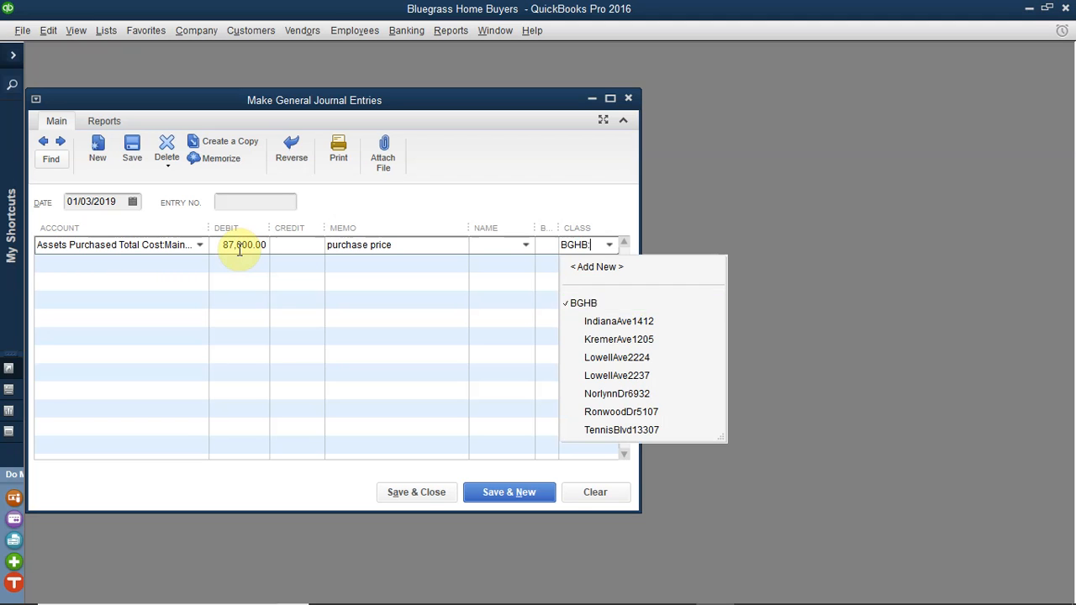
pyautogui.write(':Main')
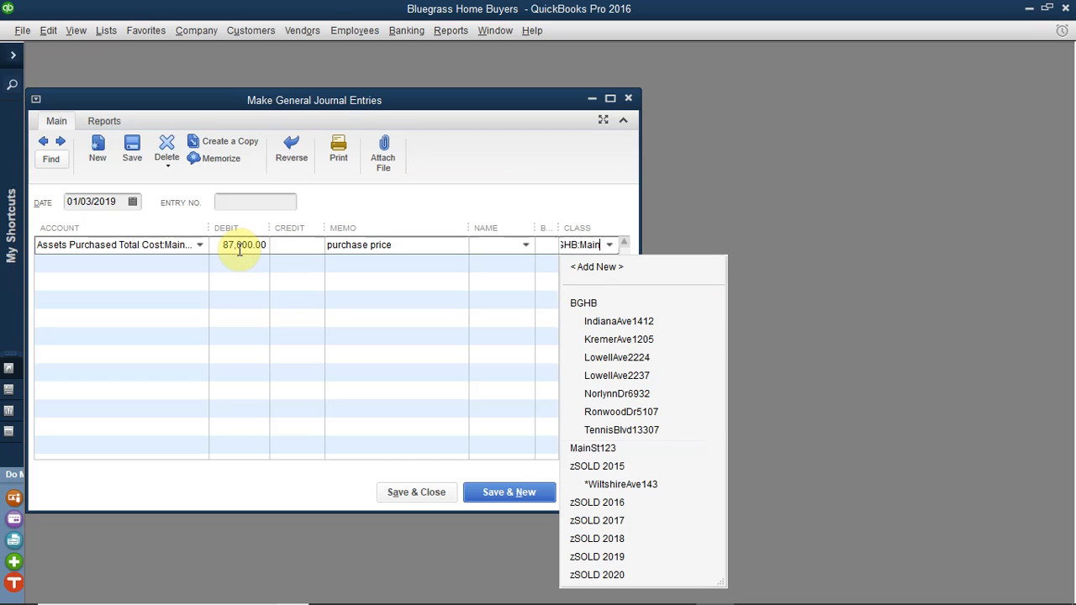
pyautogui.write('St123')
pyautogui.press('Tab')
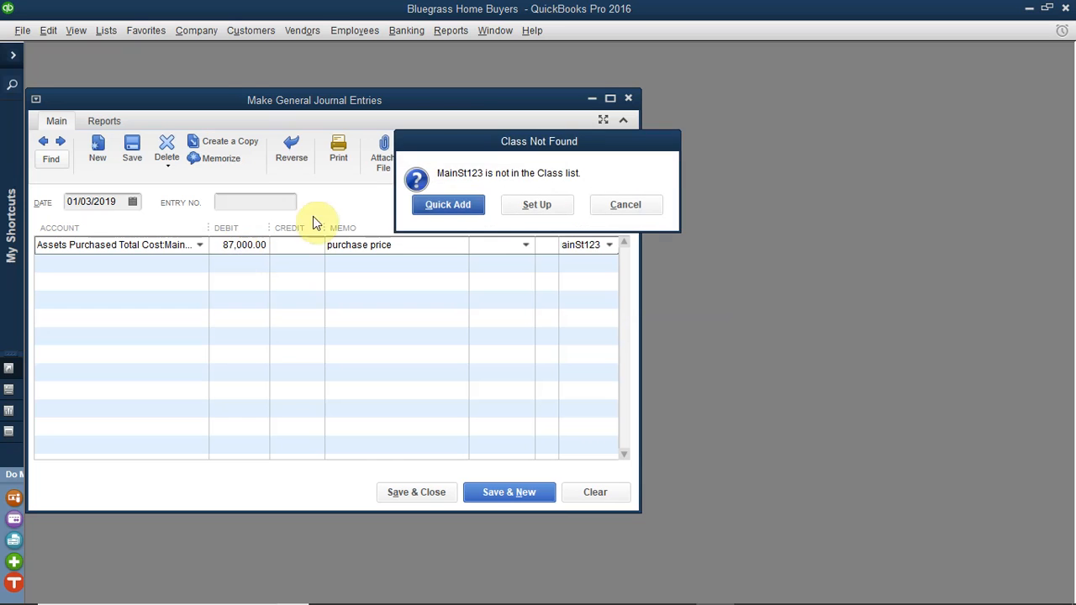
pyautogui.click(449, 206)
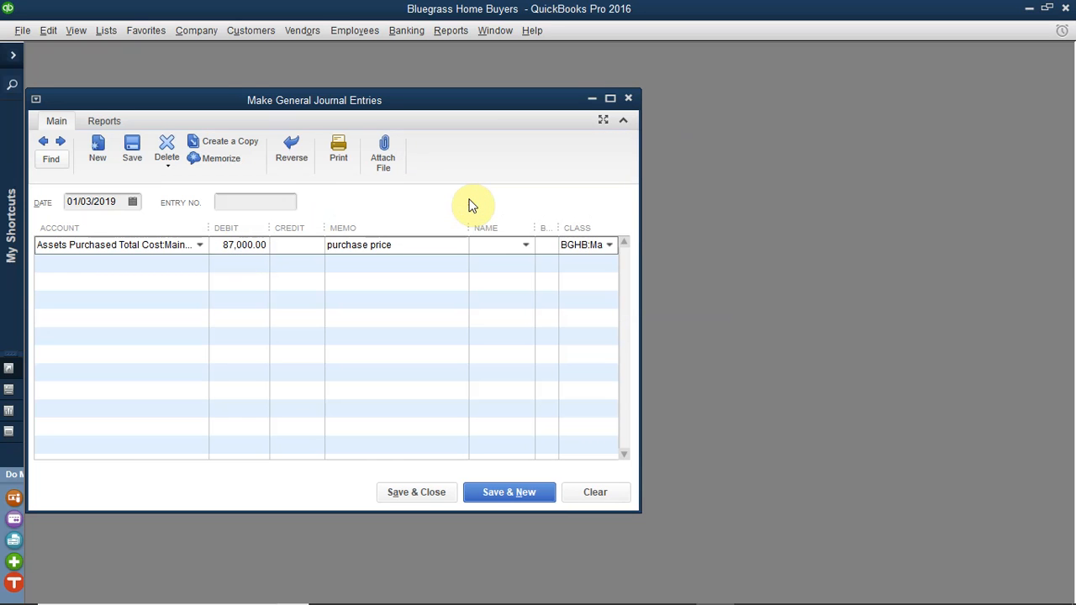
# Set the second line's account to the private lender's MainSt123 subaccount under Mortgages + Draws.
pyautogui.click(166, 266)
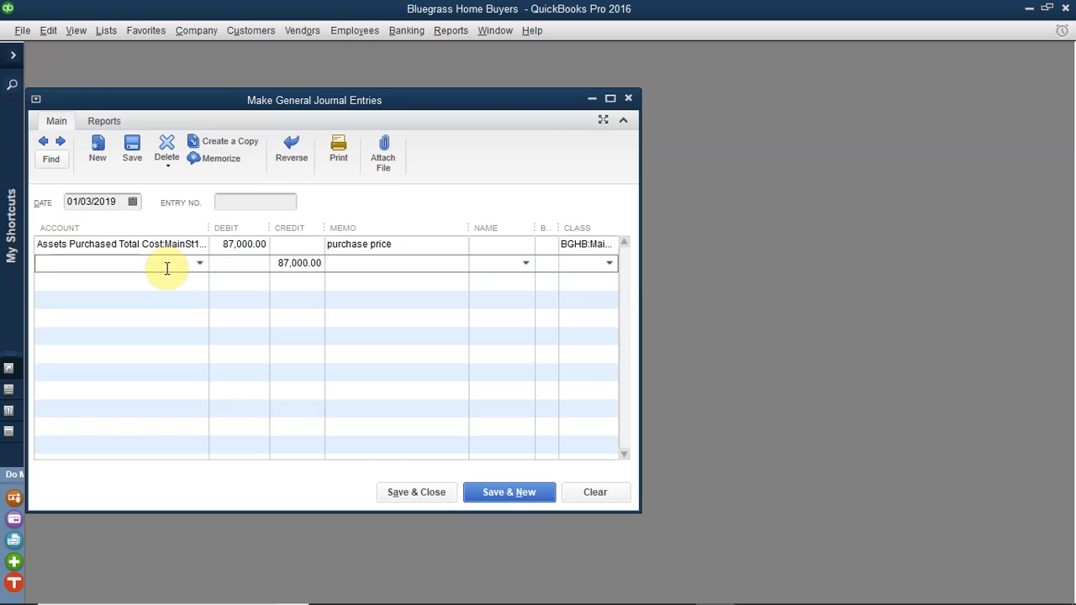
pyautogui.write('Mortgages + Draws:Cody')
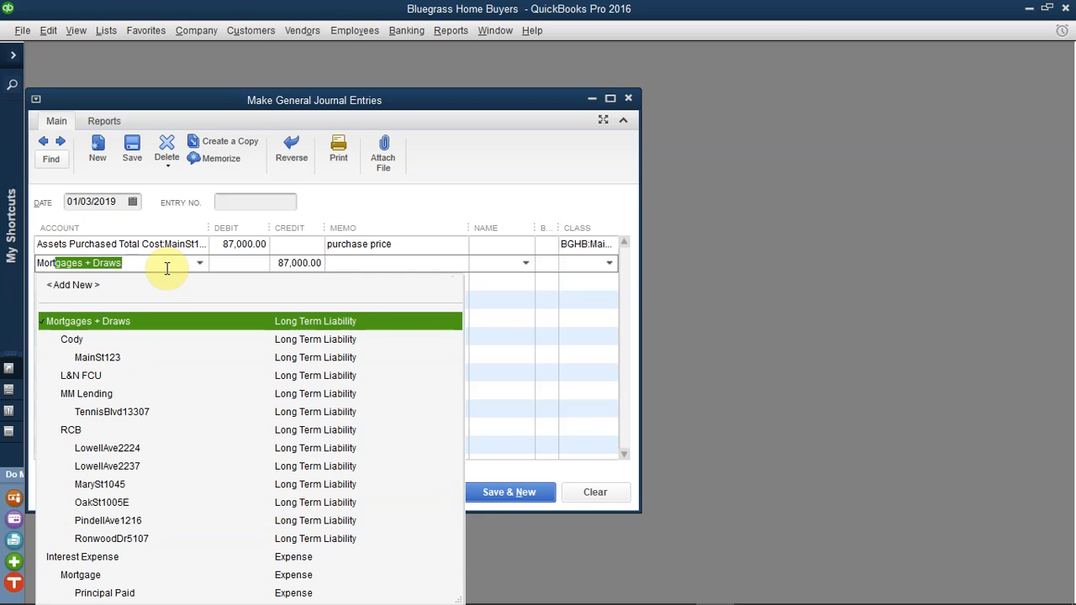
pyautogui.press('Down')
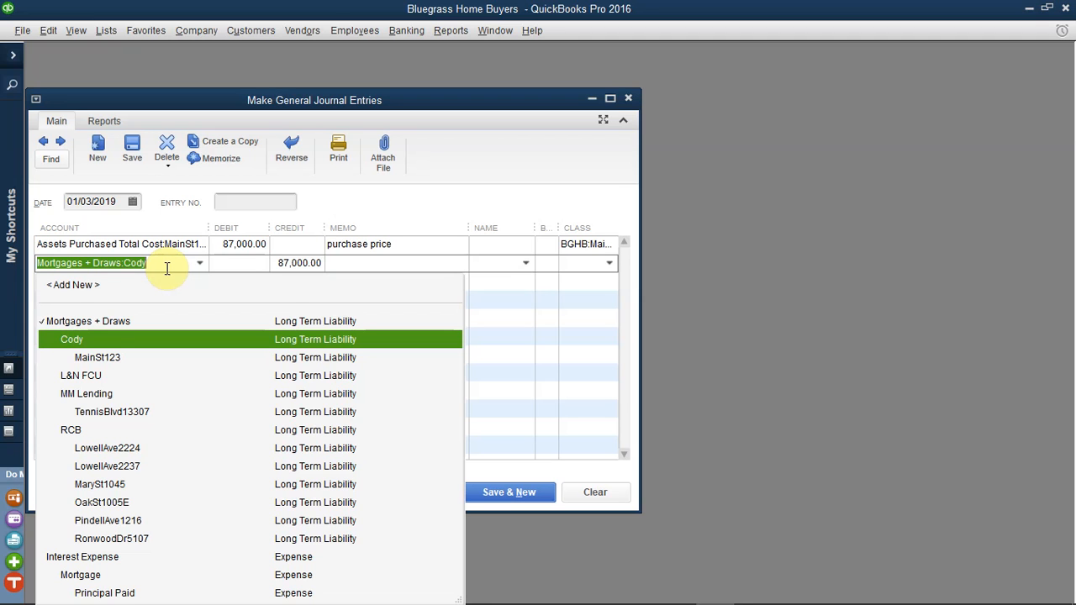
pyautogui.press('Down')
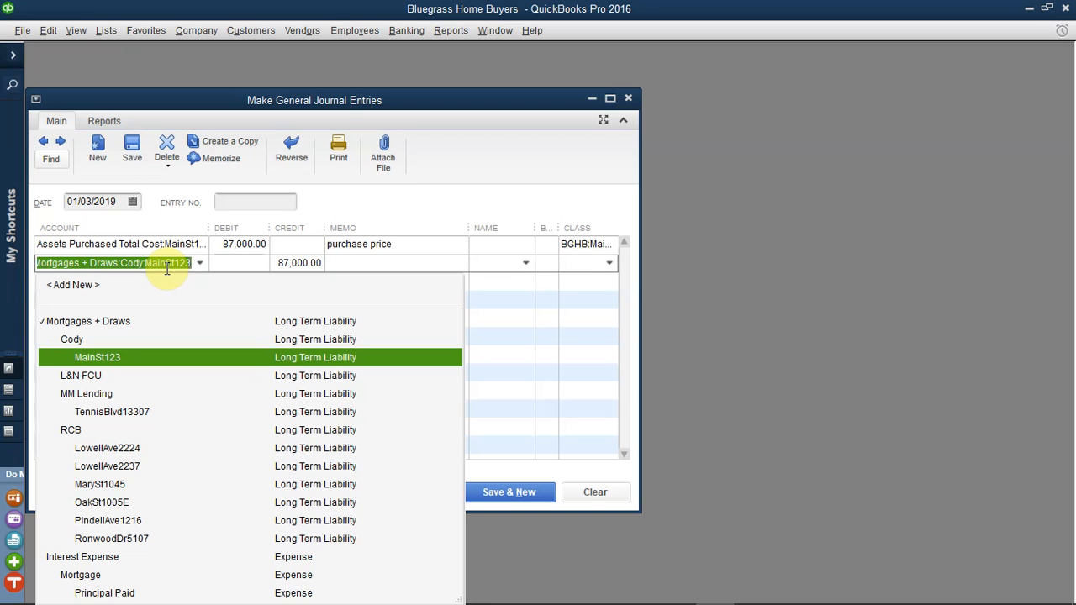
pyautogui.press('Tab')
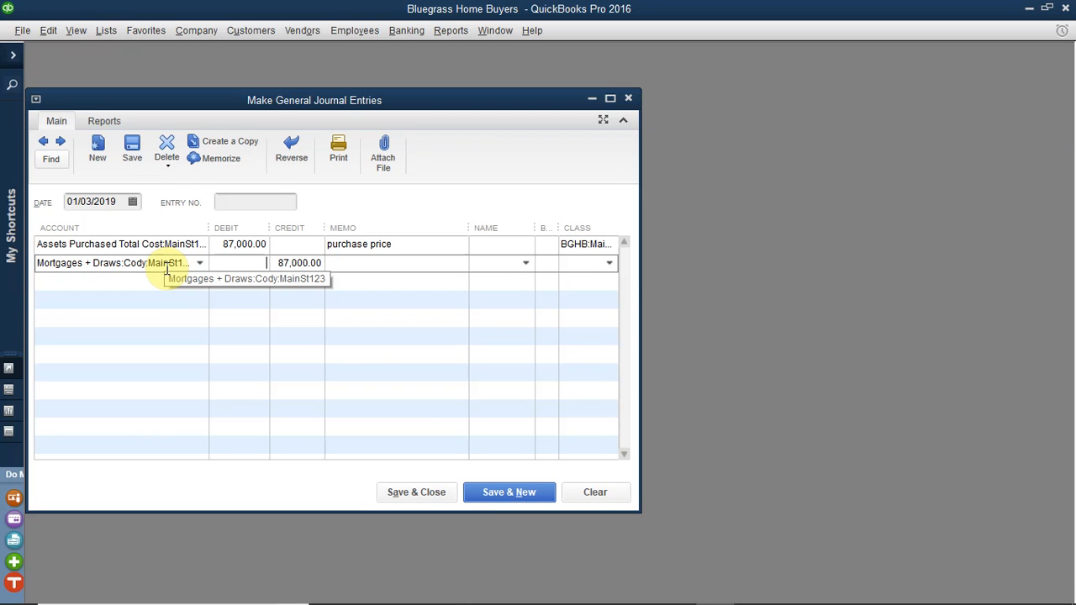
# Credit the mortgage line 70,000 with a memo describing it as a loan from the private lender, leaving its class blank.
pyautogui.press('Tab')
pyautogui.write('70000')
pyautogui.press('Tab')
pyautogui.write('loan from Cody')
pyautogui.press('Tab')
pyautogui.press('Tab')
pyautogui.press('Tab')
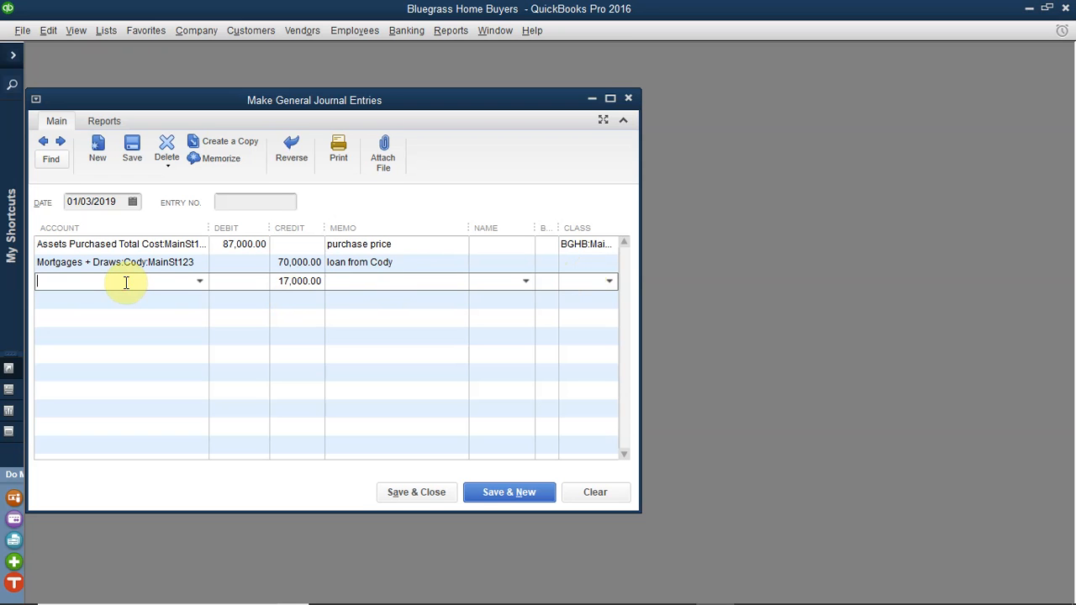
# Add a Closing Costs line with a debit of 1,000 and the memo "lender fee".
pyautogui.write('Closing Costs')
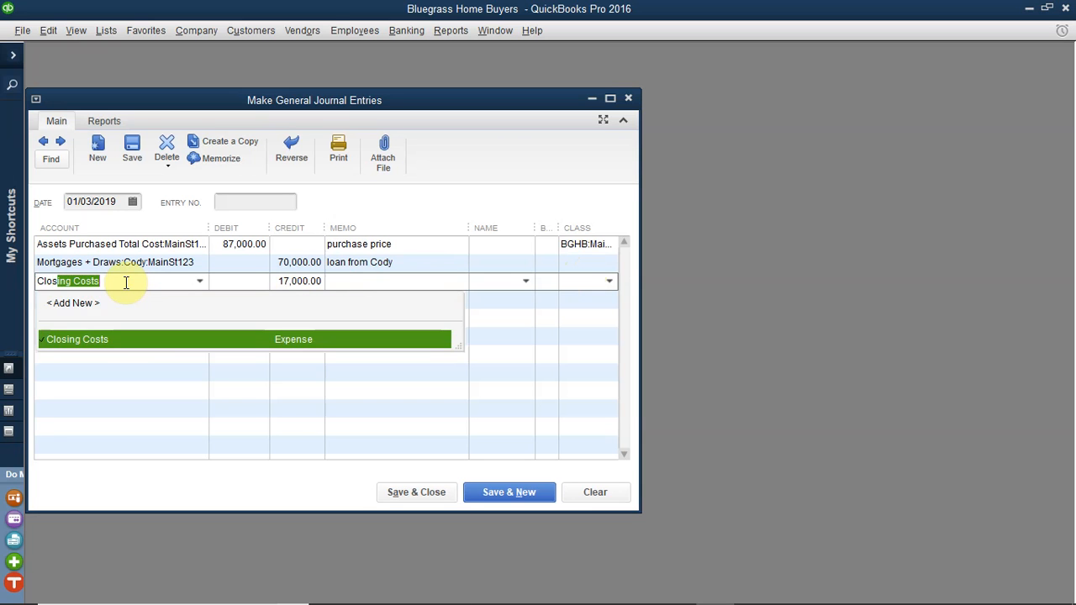
pyautogui.press('Tab')
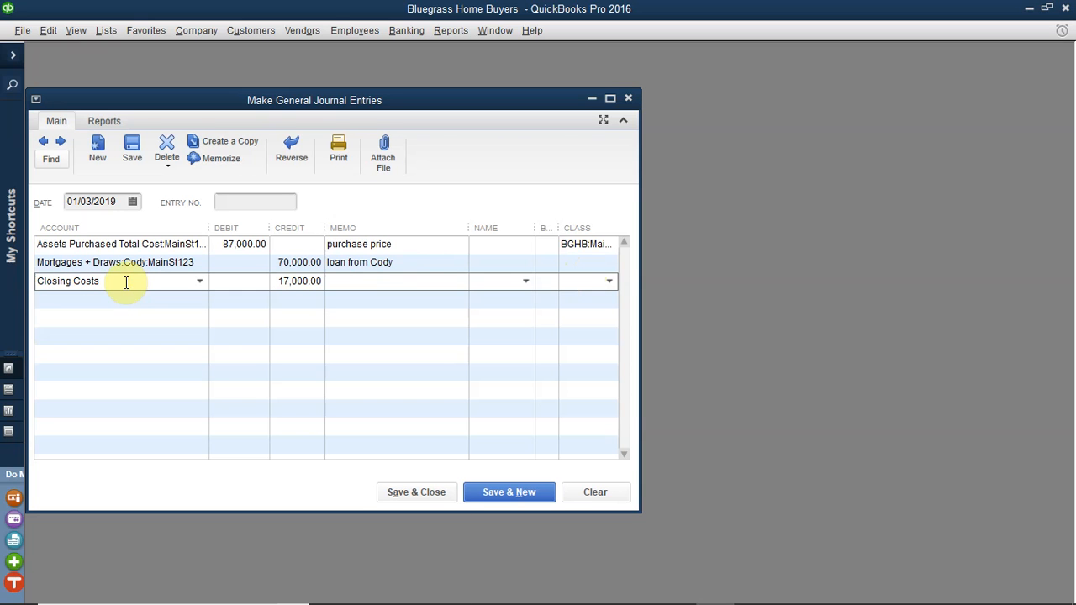
pyautogui.write('1000')
pyautogui.press('Tab')
pyautogui.write('lender fee')
pyautogui.press('Tab')
pyautogui.press('Tab')
pyautogui.press('Tab')
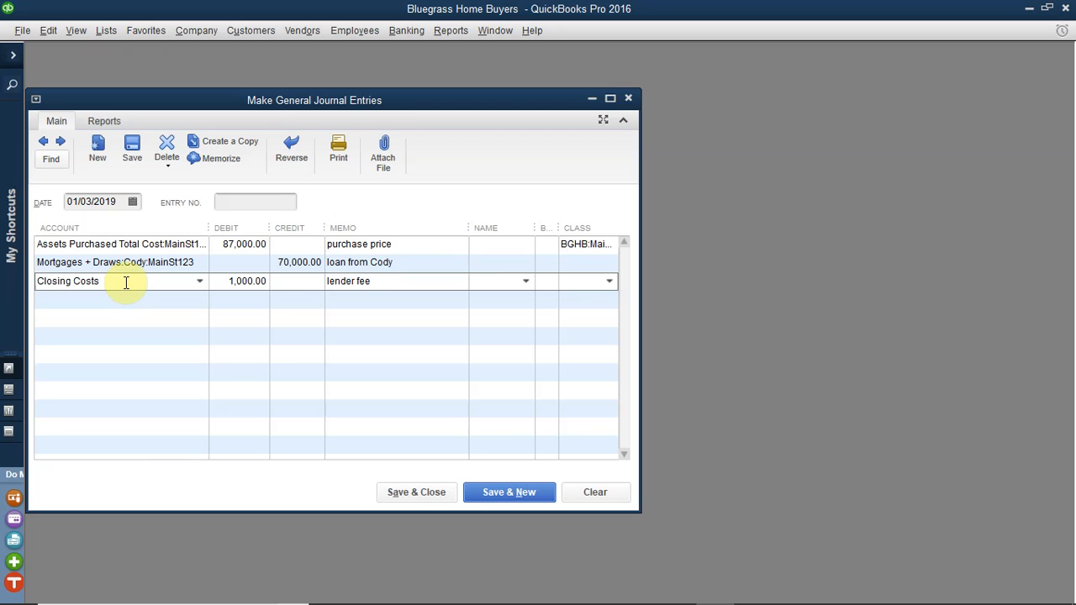
pyautogui.press('Tab')
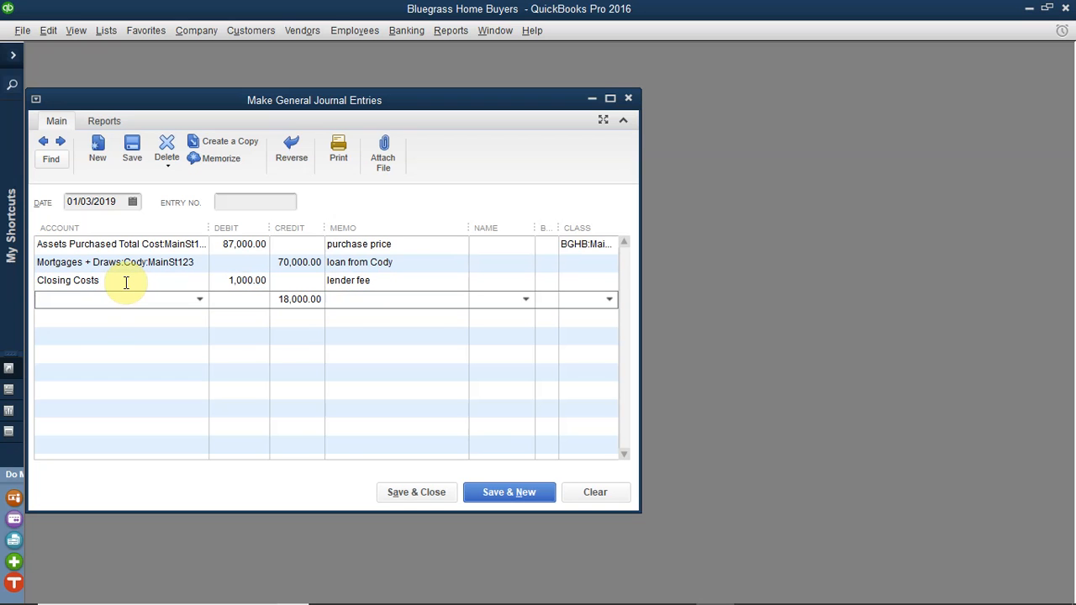
# Add a Closing Costs line with a debit of 400 and the memo "appraisal".
pyautogui.write('Closing Costs')
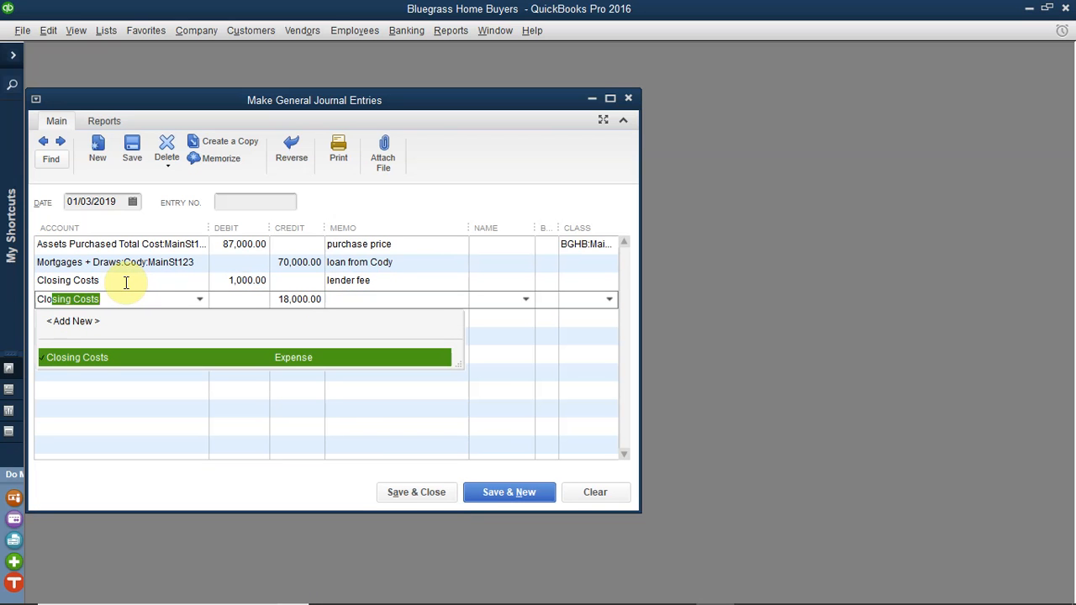
pyautogui.press('Tab')
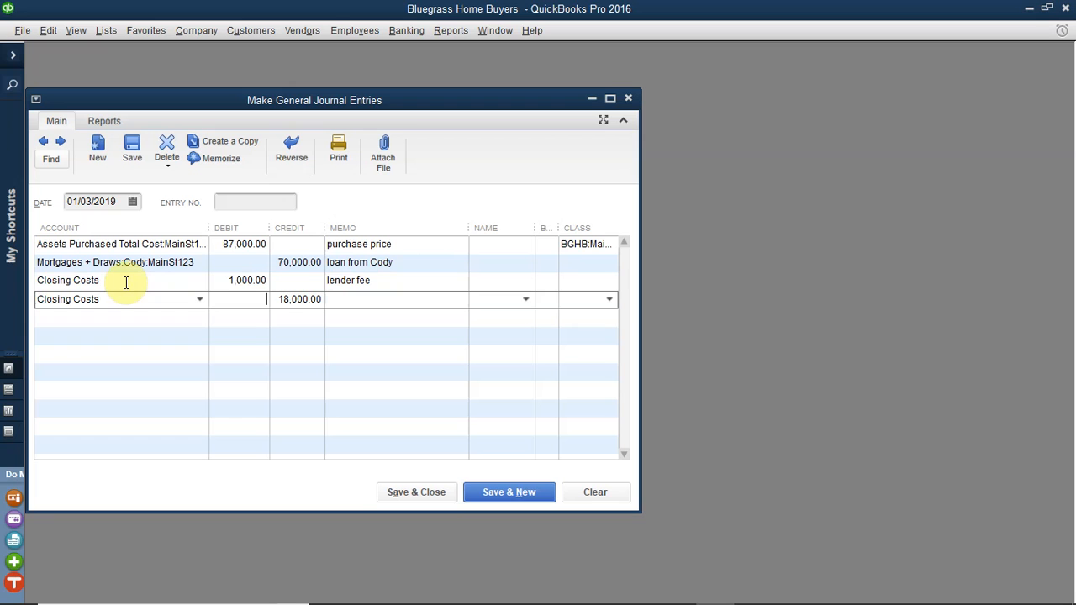
pyautogui.write('400')
pyautogui.press('Tab')
pyautogui.write('appraisal')
pyautogui.press('Tab')
pyautogui.press('Tab')
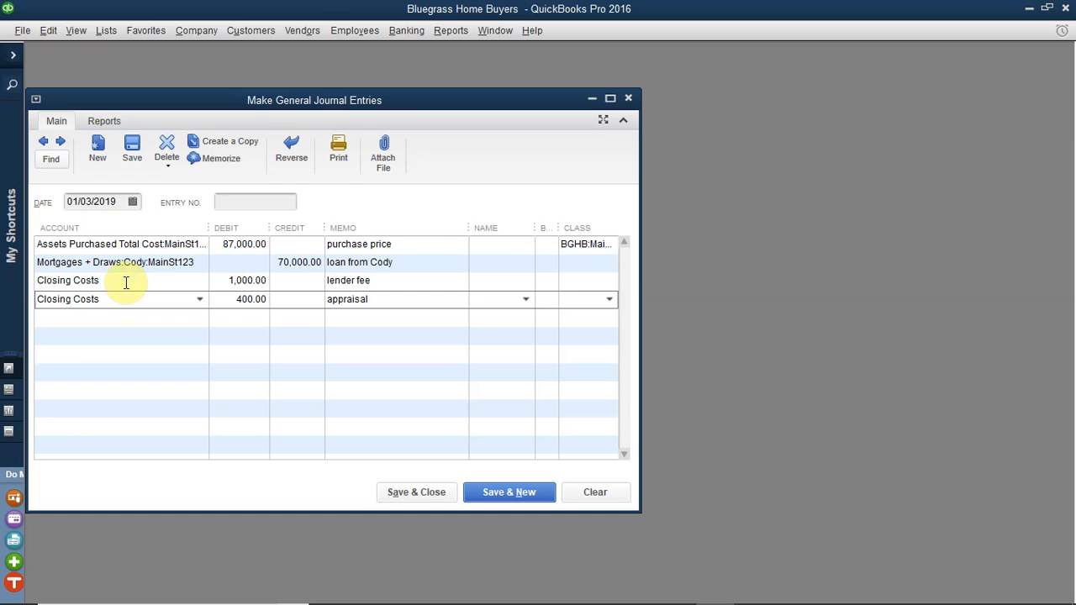
pyautogui.press('Tab')
# Add a Closing Costs line with a debit of 300 and the memo "inspection".
pyautogui.write('Clo')
pyautogui.press('Tab')
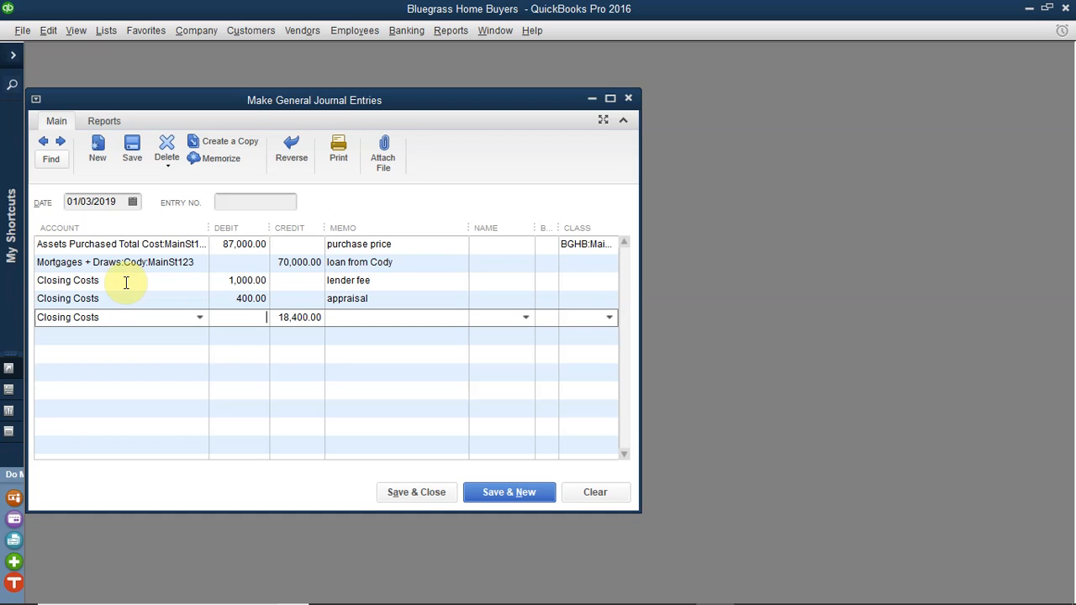
pyautogui.write('300')
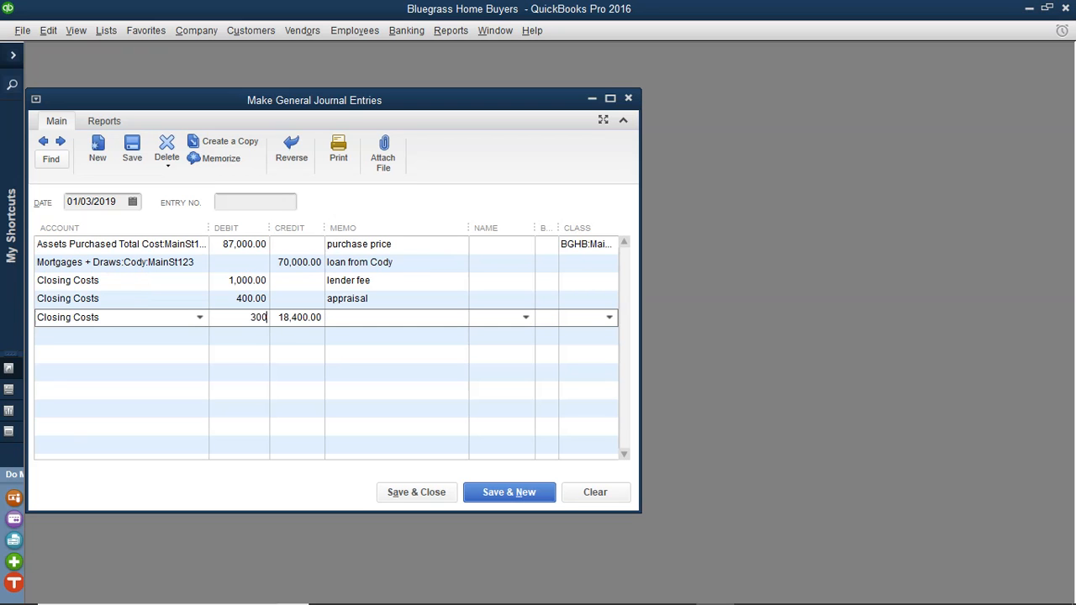
pyautogui.press('Tab')
pyautogui.write('inspection')
pyautogui.press('BackSpace')
pyautogui.press('BackSpace')
pyautogui.press('BackSpace')
pyautogui.write('tion')
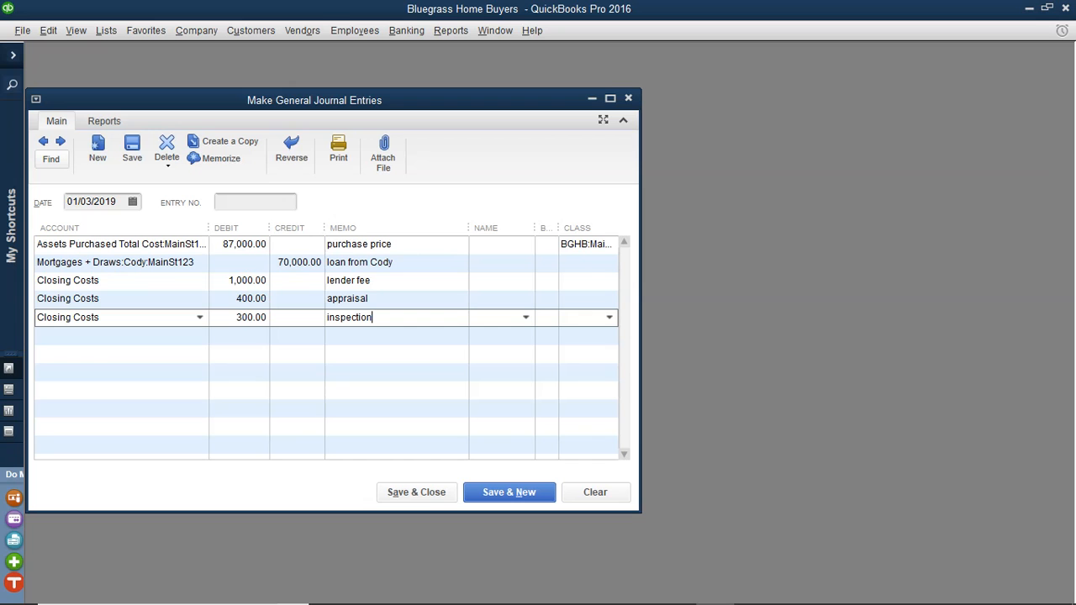
pyautogui.press('Tab')
pyautogui.press('Tab')
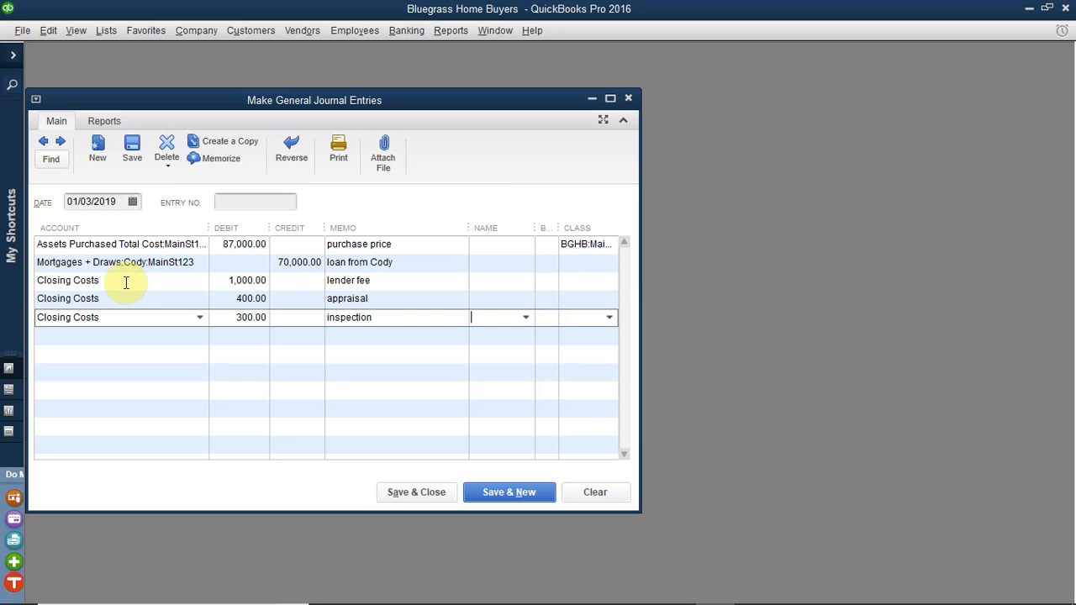
pyautogui.press('Tab')
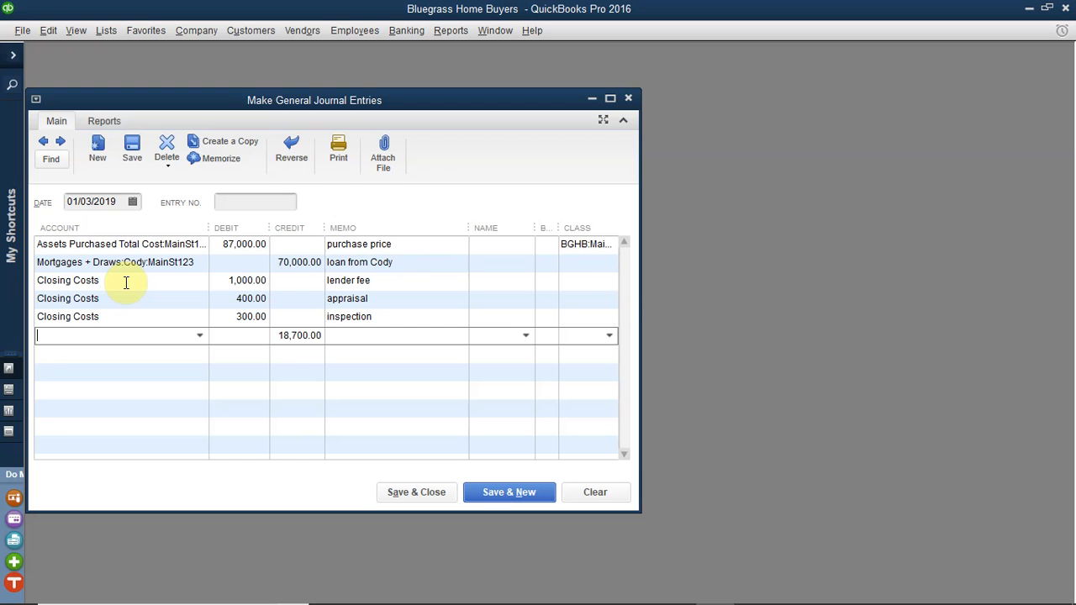
# Assign the remaining balancing credit to Loans From Other Companies:JSB, LLC with the memo "down payment".
pyautogui.write('Lo')
pyautogui.write('an')
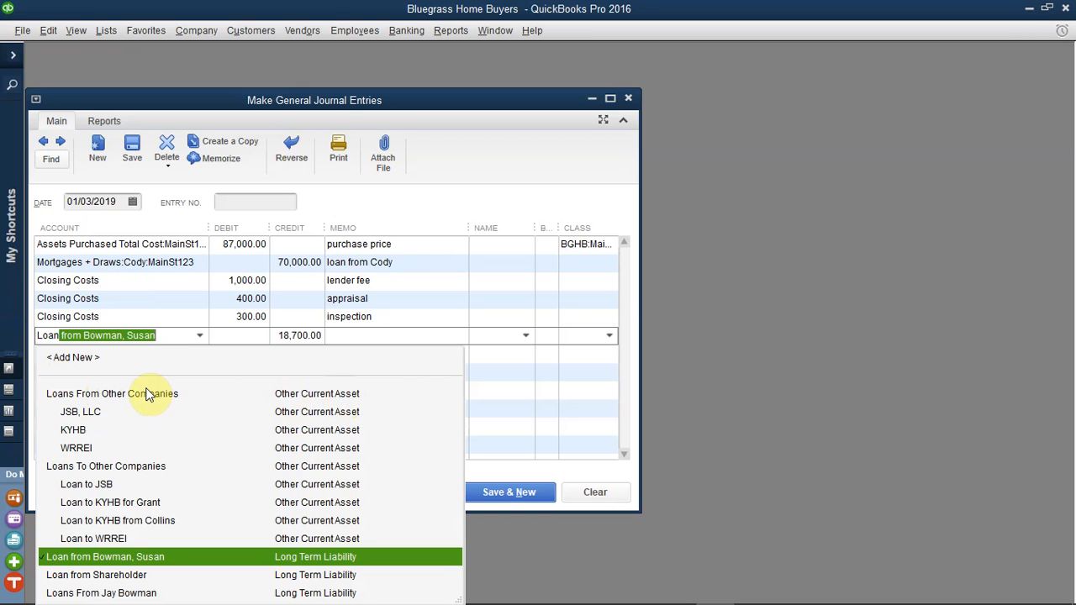
pyautogui.click(91, 413)
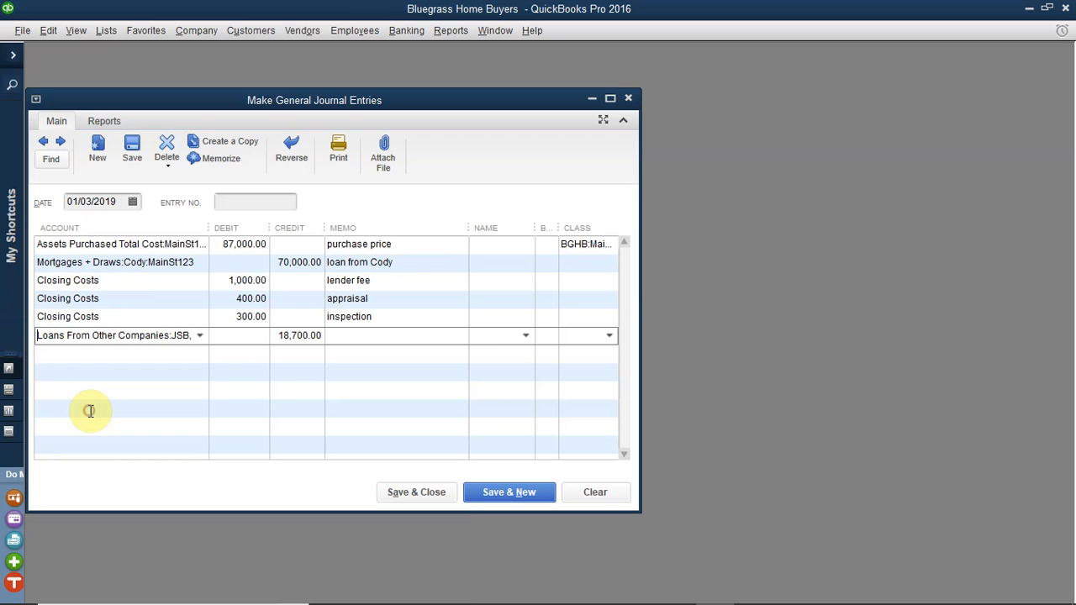
pyautogui.click(199, 336)
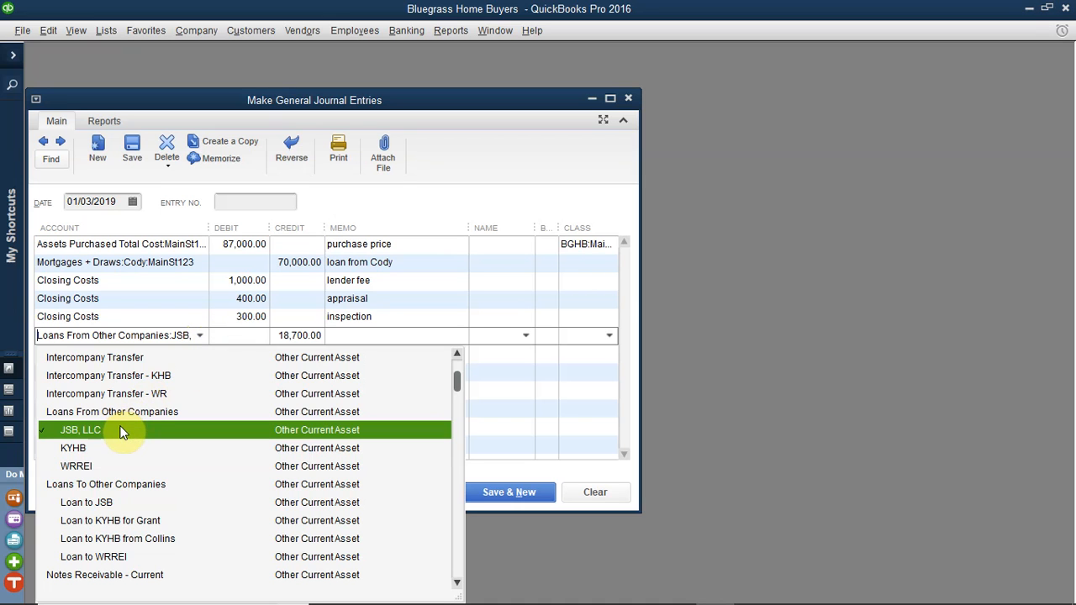
pyautogui.click(278, 335)
pyautogui.click(353, 335)
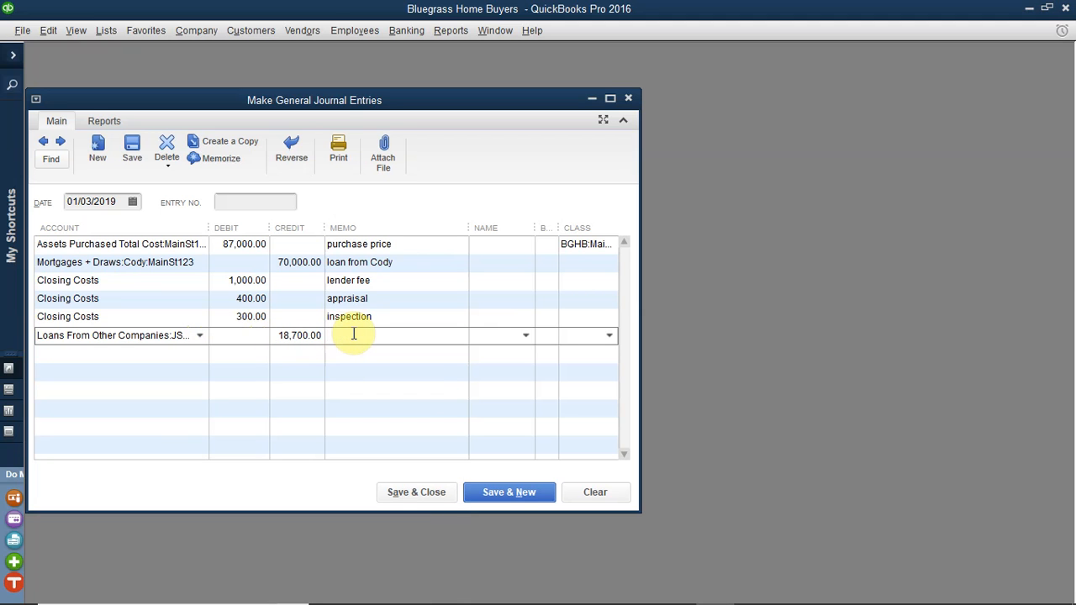
pyautogui.write('down payment')
pyautogui.press('Tab')
pyautogui.press('Tab')
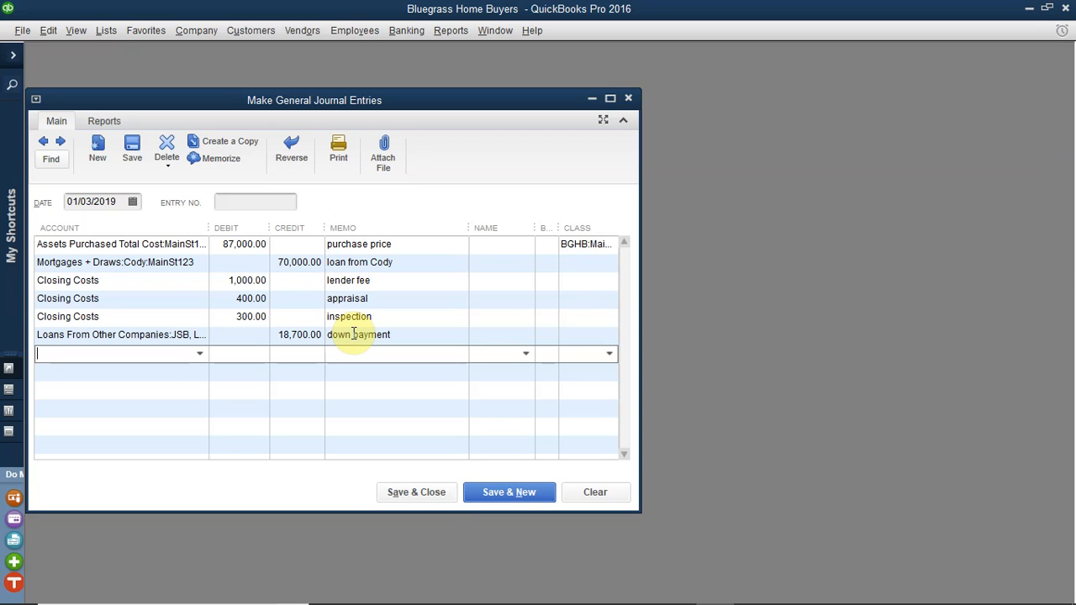
# Try to save and close the journal entry, then return to the form without saving.
pyautogui.click(417, 493)
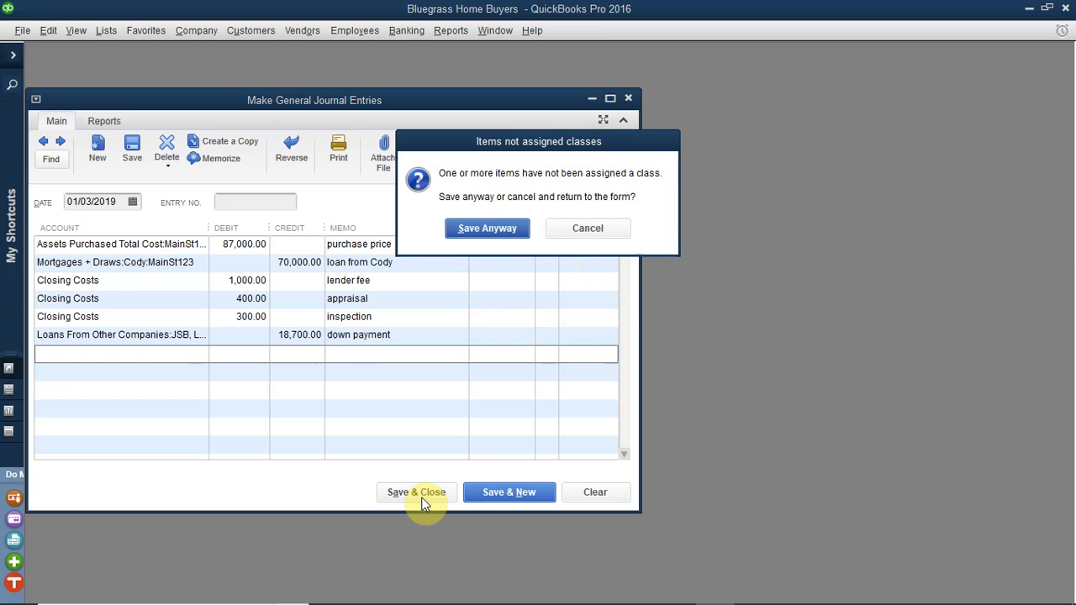
pyautogui.click(575, 227)
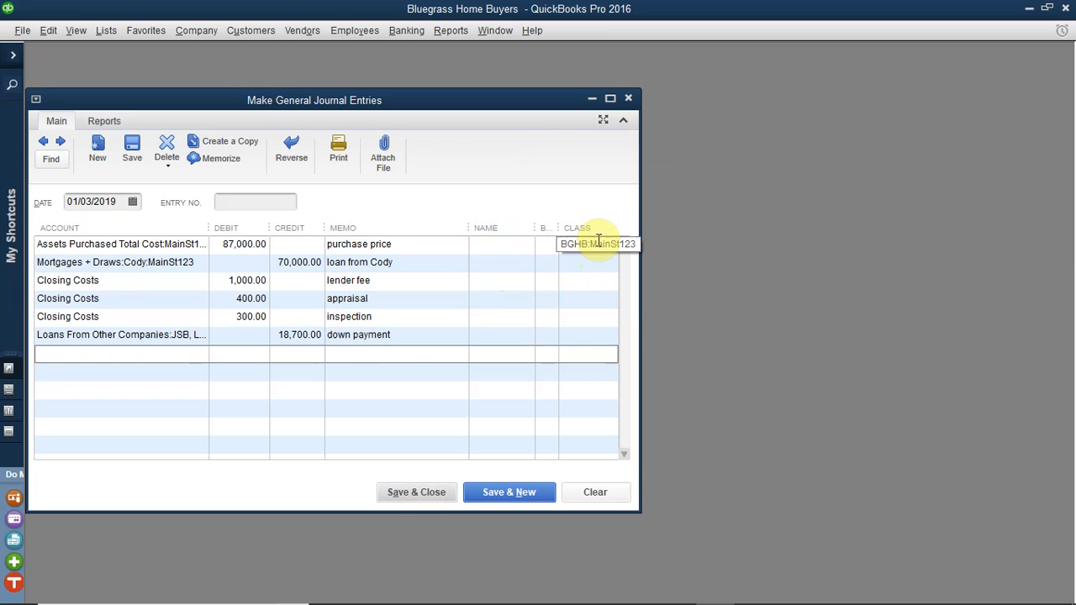
# Copy the class BGHB:MainSt123 from the purchase price line to the other five journal lines and save the entry.
pyautogui.click(598, 242)
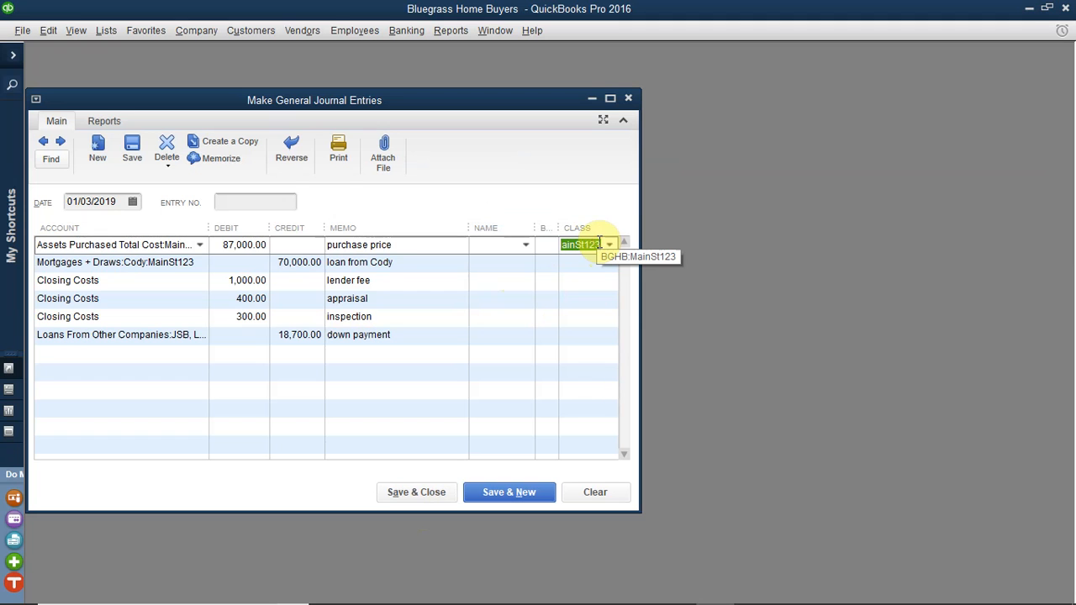
pyautogui.hotkey('ctrl', 'c')
pyautogui.press('Down')
pyautogui.hotkey('ctrl', 'v')
pyautogui.press('Down')
pyautogui.hotkey('ctrl', 'v')
pyautogui.press('Down')
pyautogui.hotkey('ctrl', 'v')
pyautogui.press('Down')
pyautogui.hotkey('ctrl', 'v')
pyautogui.press('Down')
pyautogui.hotkey('ctrl', 'v')
pyautogui.hotkey('alt', 's')
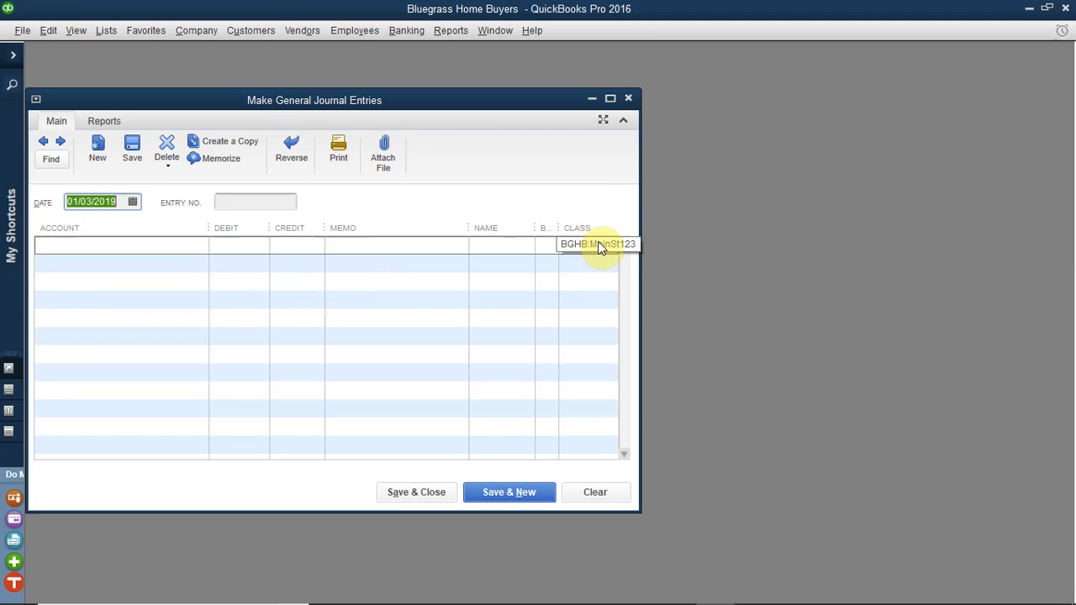
# Open the Chart of Accounts and check the MainSt123 fixed asset, the MainSt123 mortgage and the expense accounts.
pyautogui.write('a')
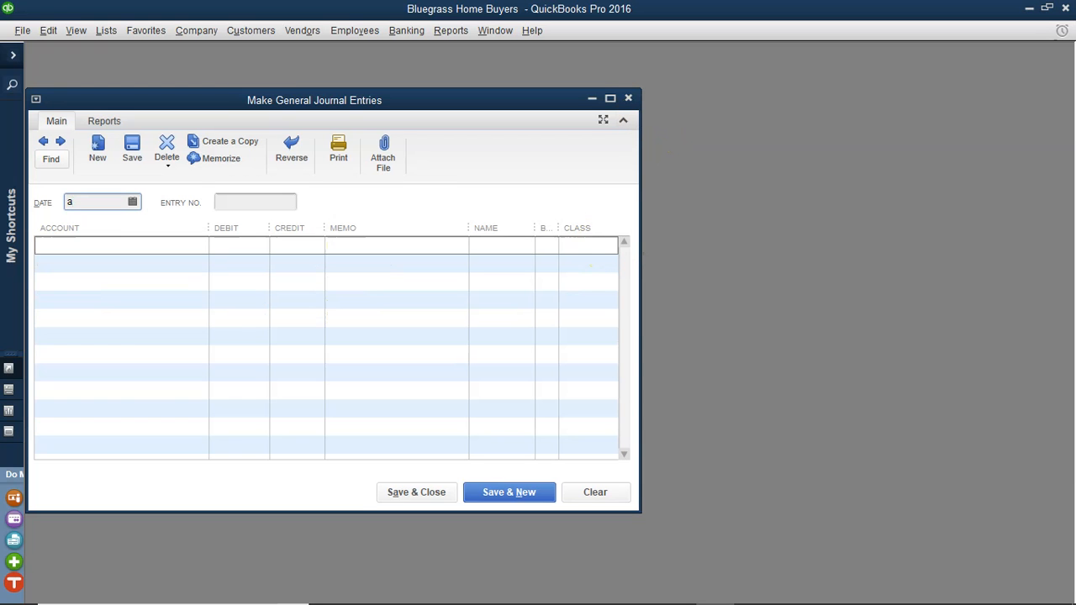
pyautogui.hotkey('ctrl', 'a')
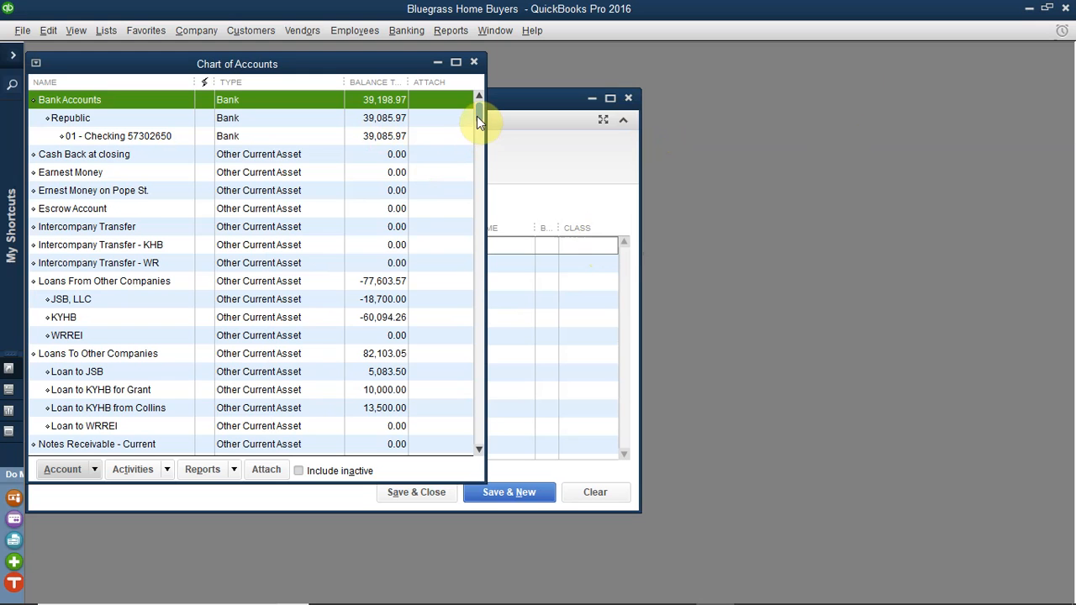
pyautogui.moveTo(476, 116); pyautogui.dragTo(480, 151)
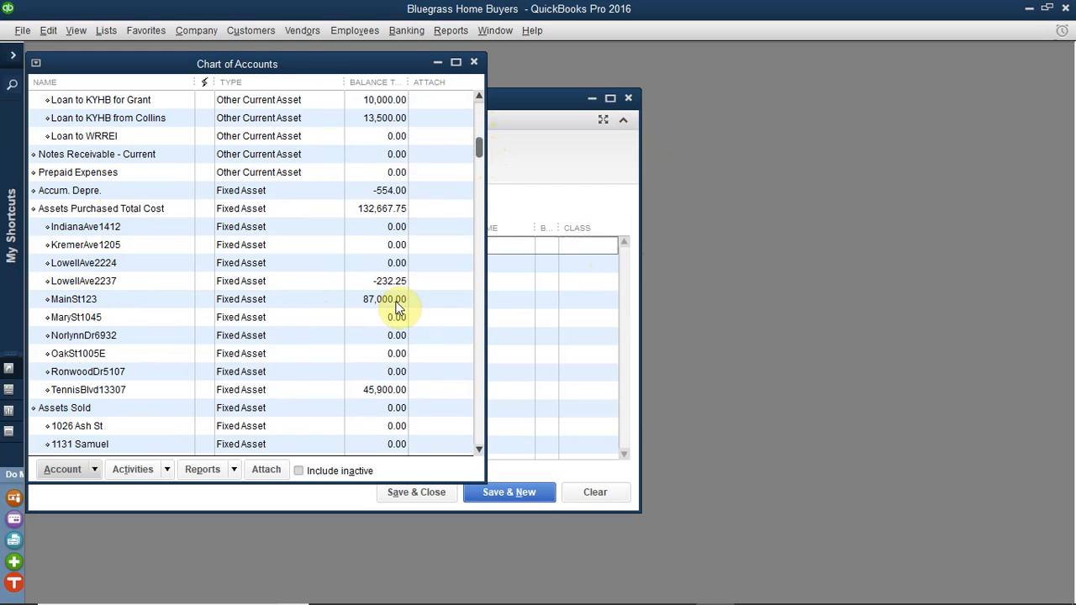
pyautogui.moveTo(481, 152); pyautogui.dragTo(481, 231)
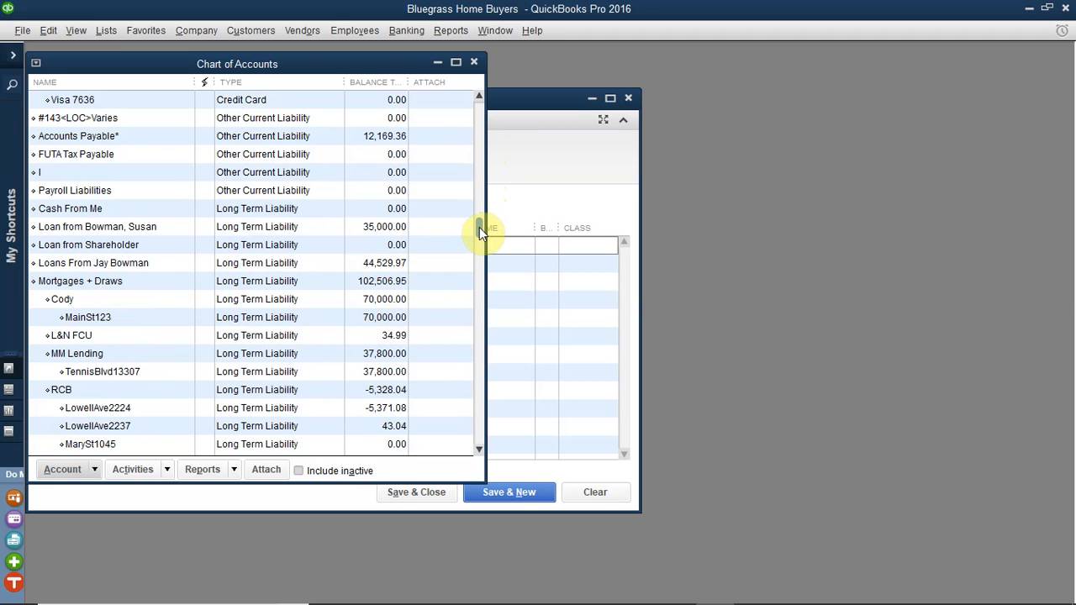
pyautogui.moveTo(480, 227); pyautogui.dragTo(489, 380)
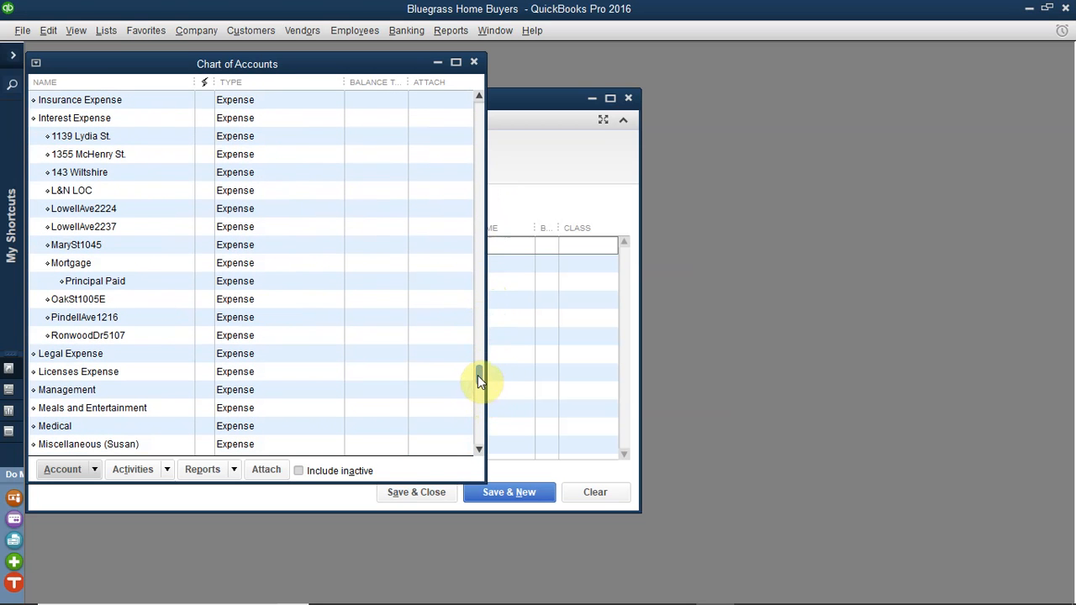
# Check the JSB, LLC balance under Loans From Other Companies, and close the Chart of Accounts.
pyautogui.moveTo(477, 377); pyautogui.dragTo(478, 140)
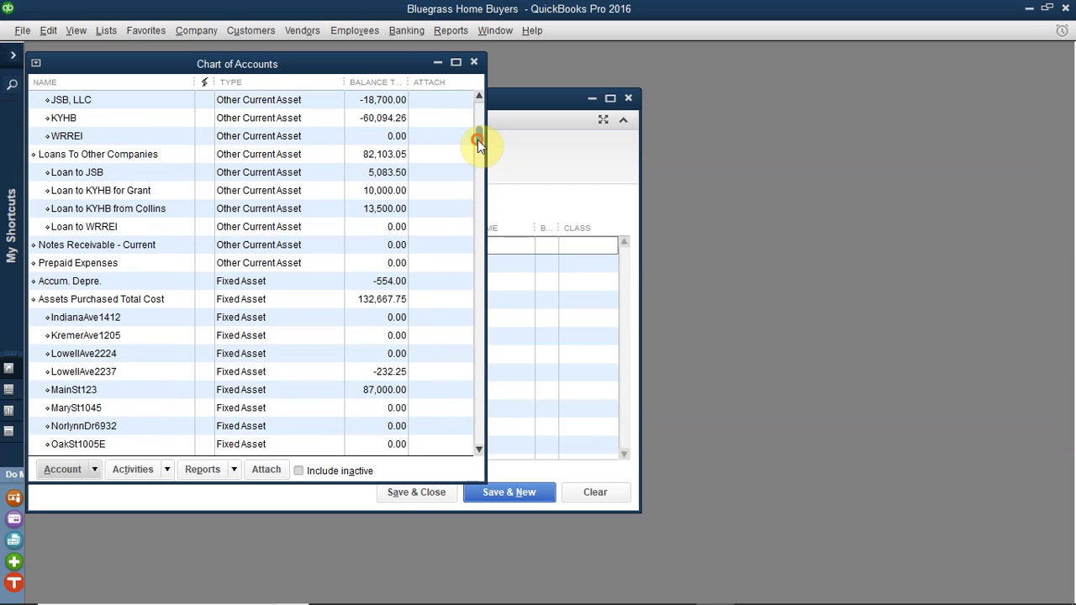
pyautogui.click(480, 95)
pyautogui.click(480, 95)
pyautogui.click(480, 94)
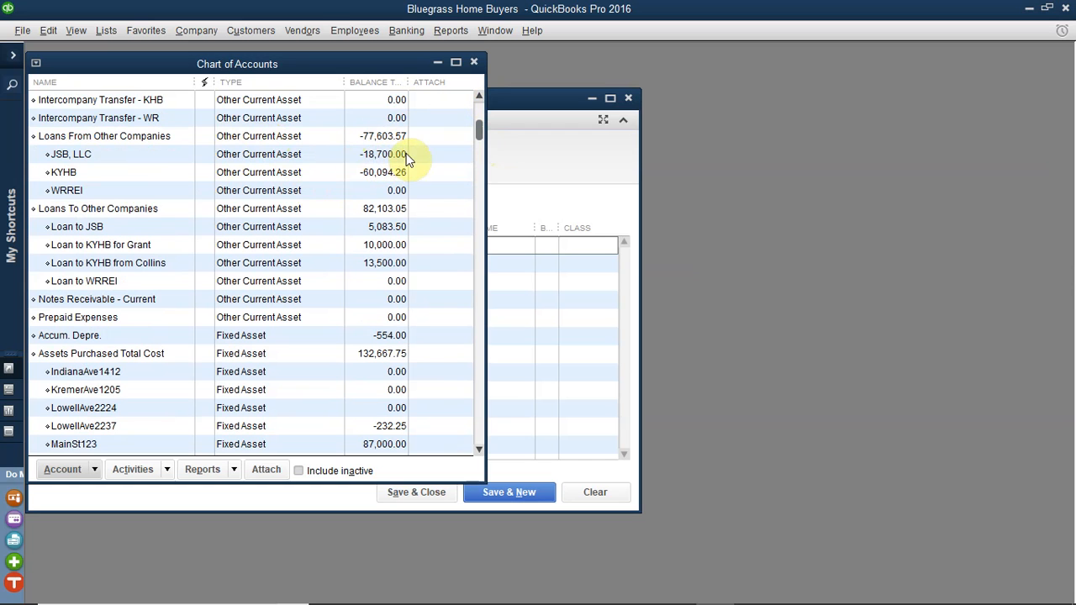
pyautogui.click(474, 63)
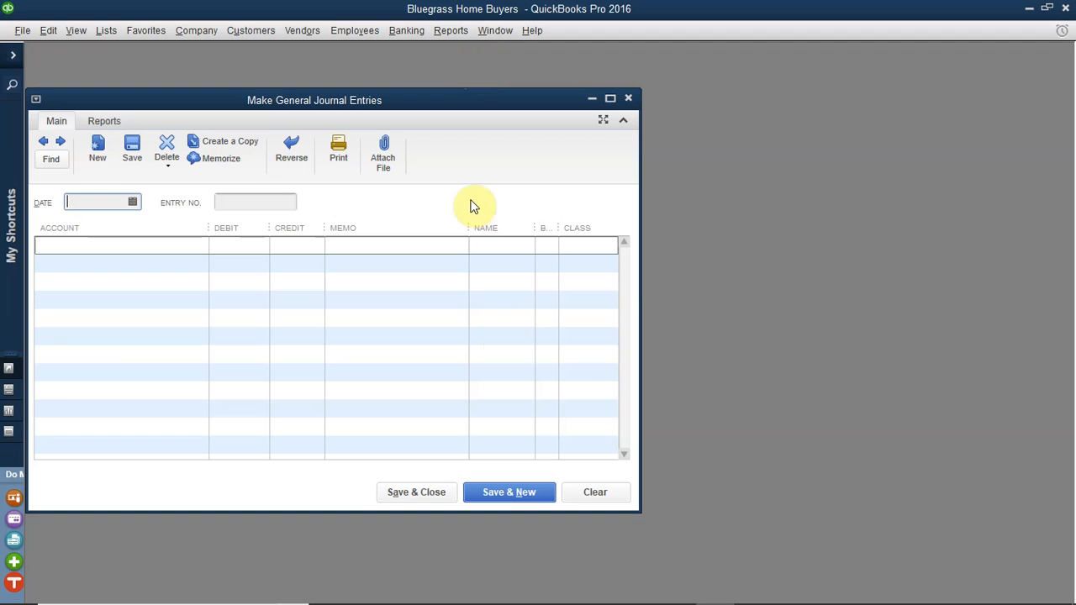
pyautogui.moveTo(715, 604)
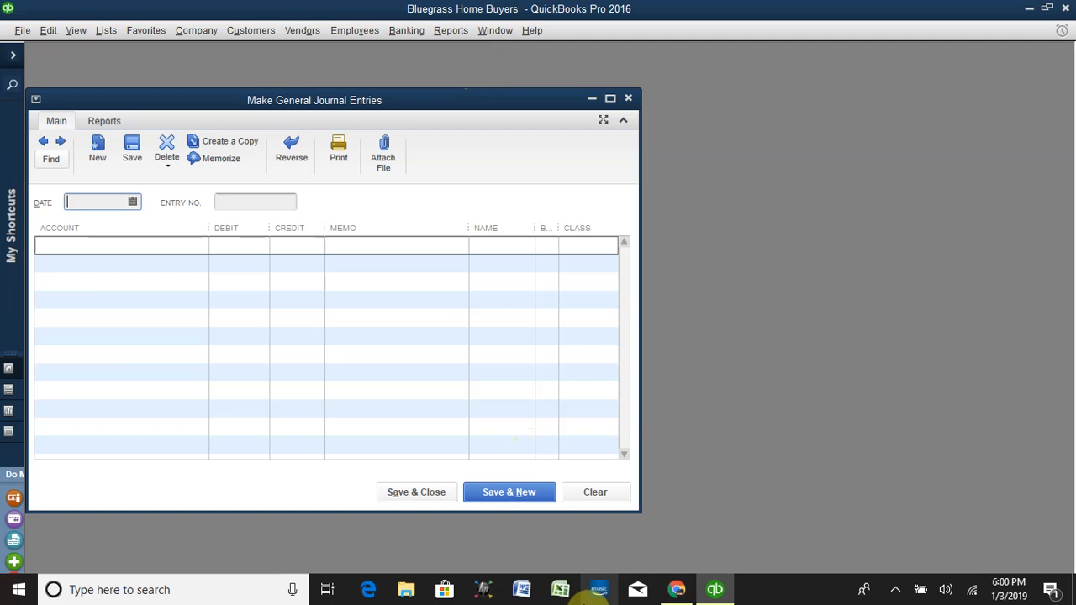
pyautogui.click(1030, 9)
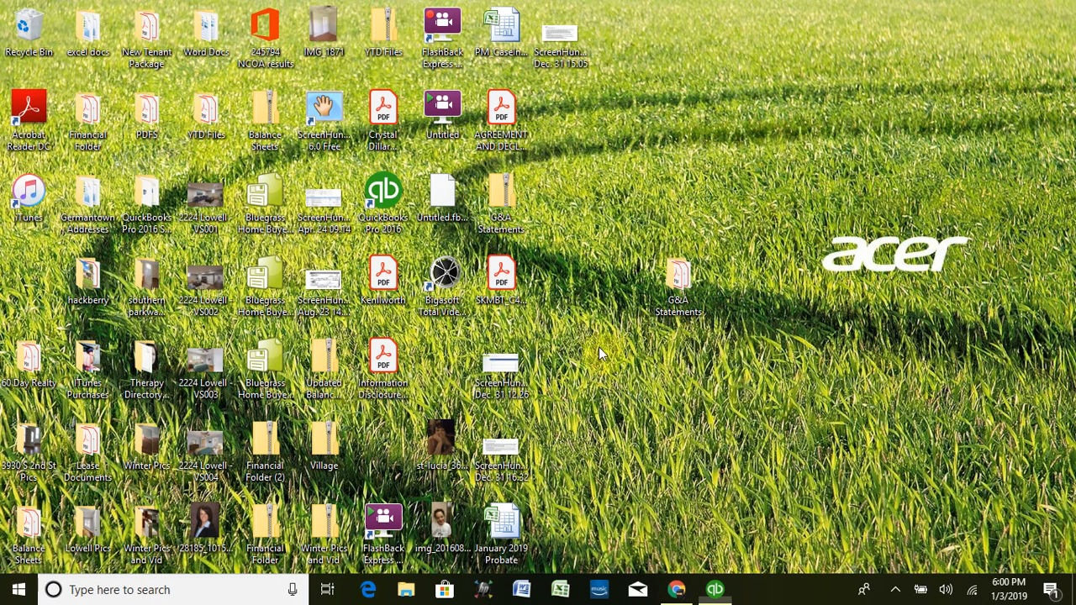
pyautogui.click(442, 30)
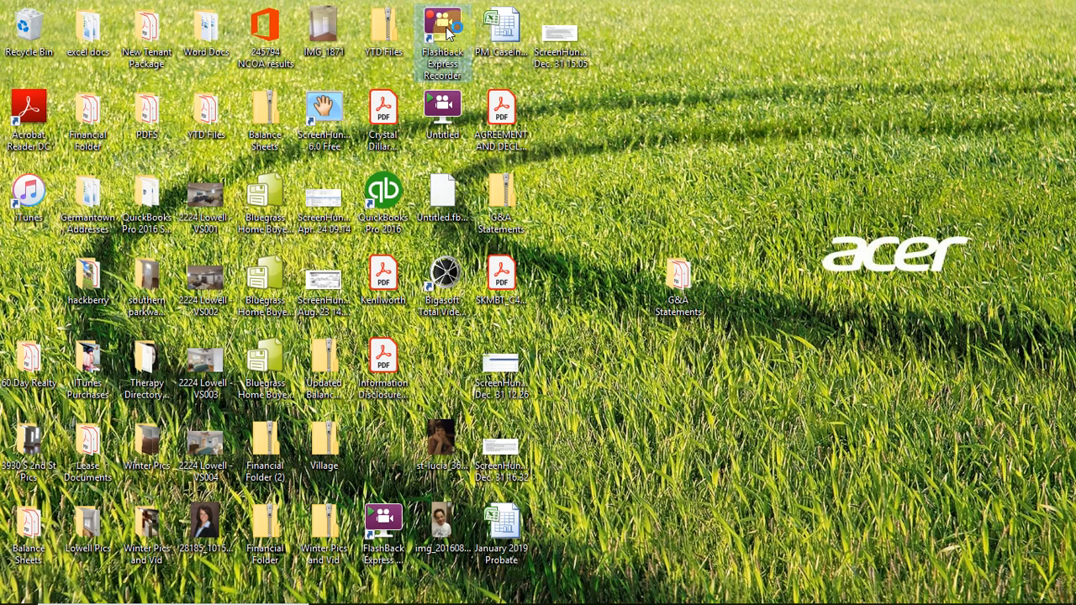
pyautogui.doubleClick(448, 31)
pyautogui.click(852, 72)
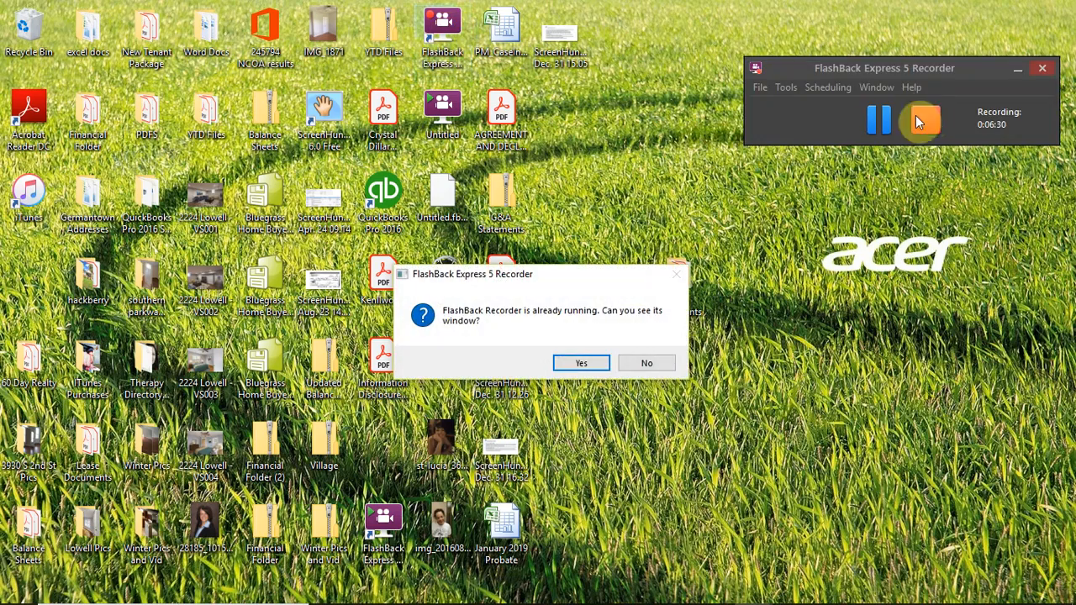